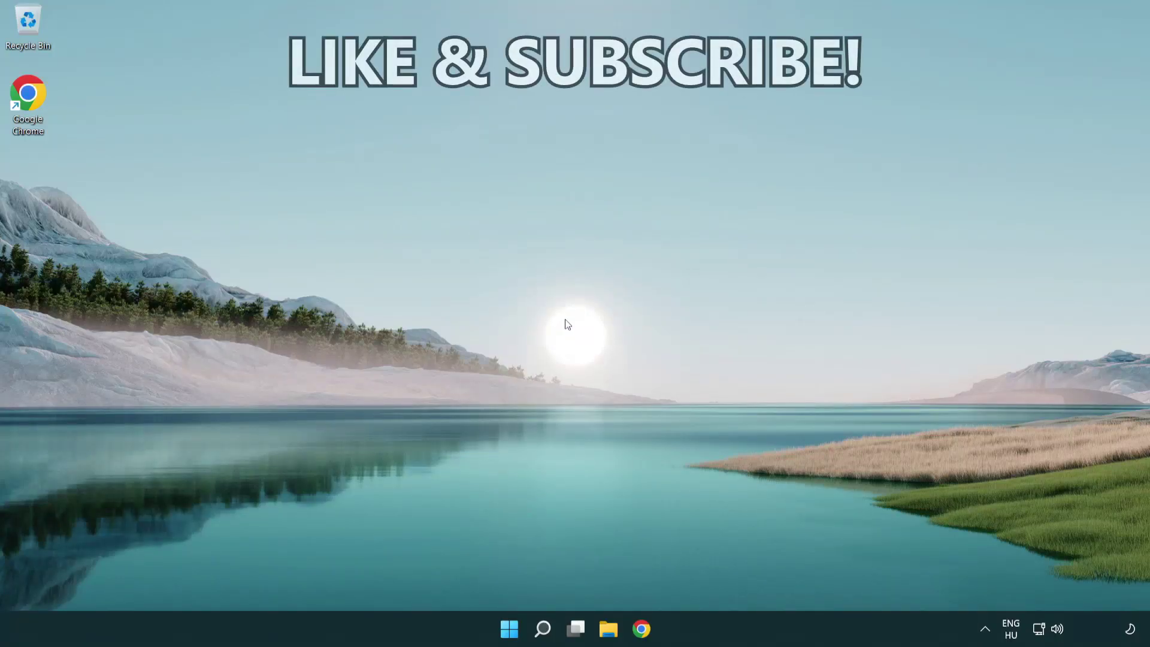
# Search for cmd and bring up Command Prompt's Run as administrator option.
pyautogui.click(542, 629)
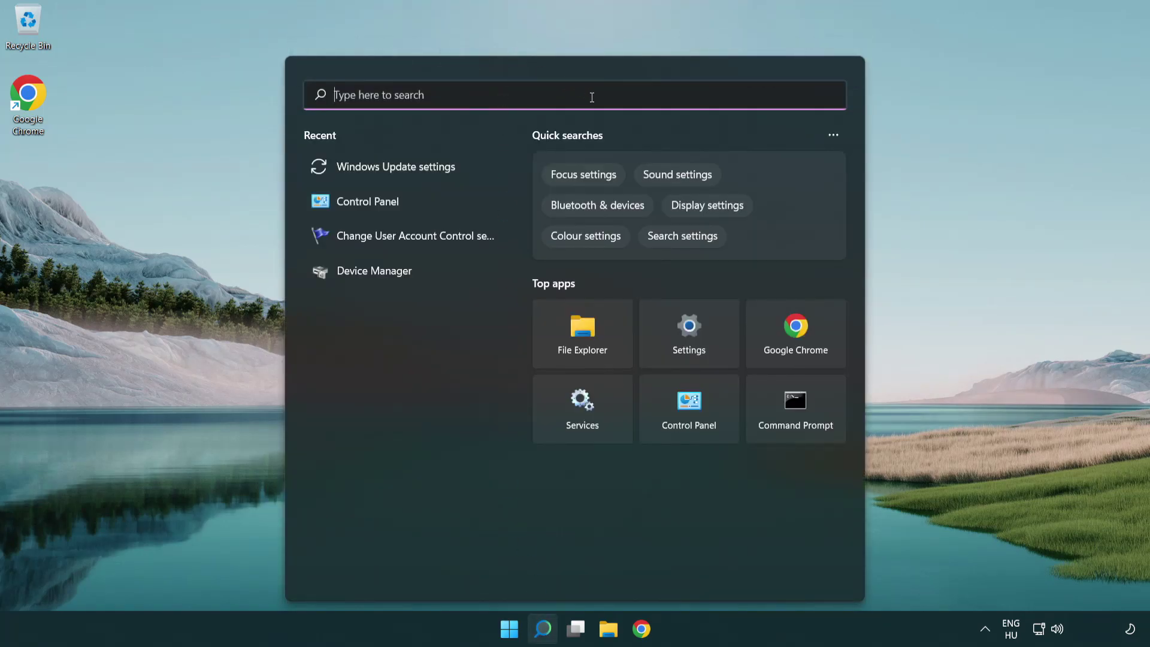
pyautogui.write('cmd')
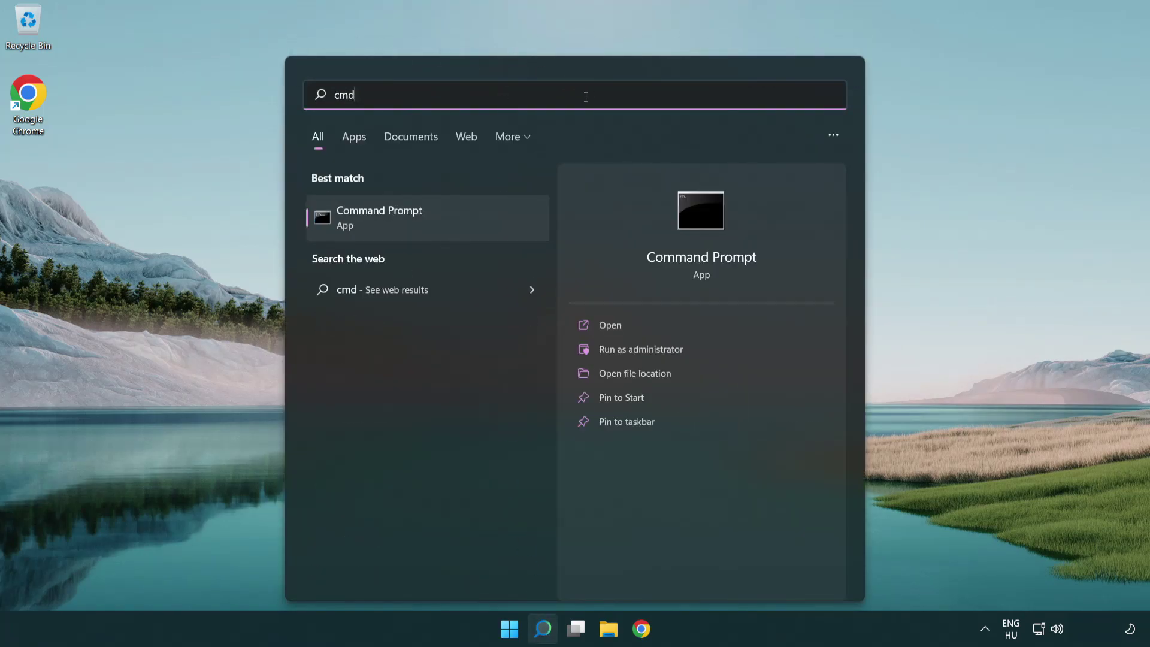
pyautogui.rightClick(467, 213)
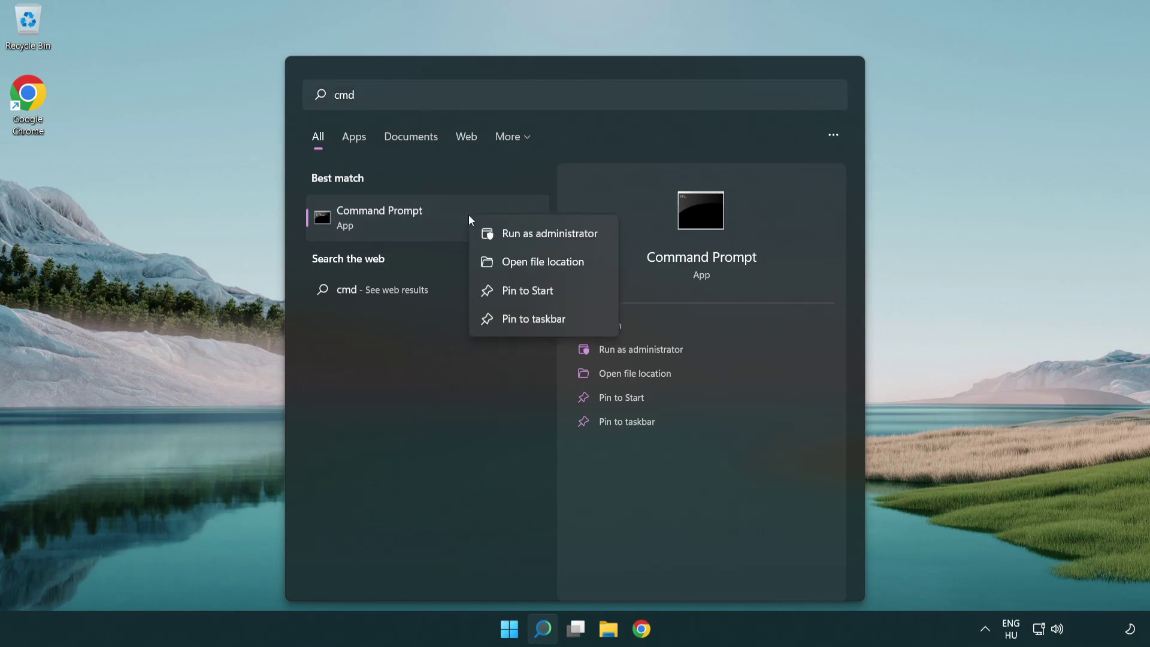
# In an elevated Command Prompt, run ipconfig /flushdns and netsh winsock reset.
pyautogui.click(557, 237)
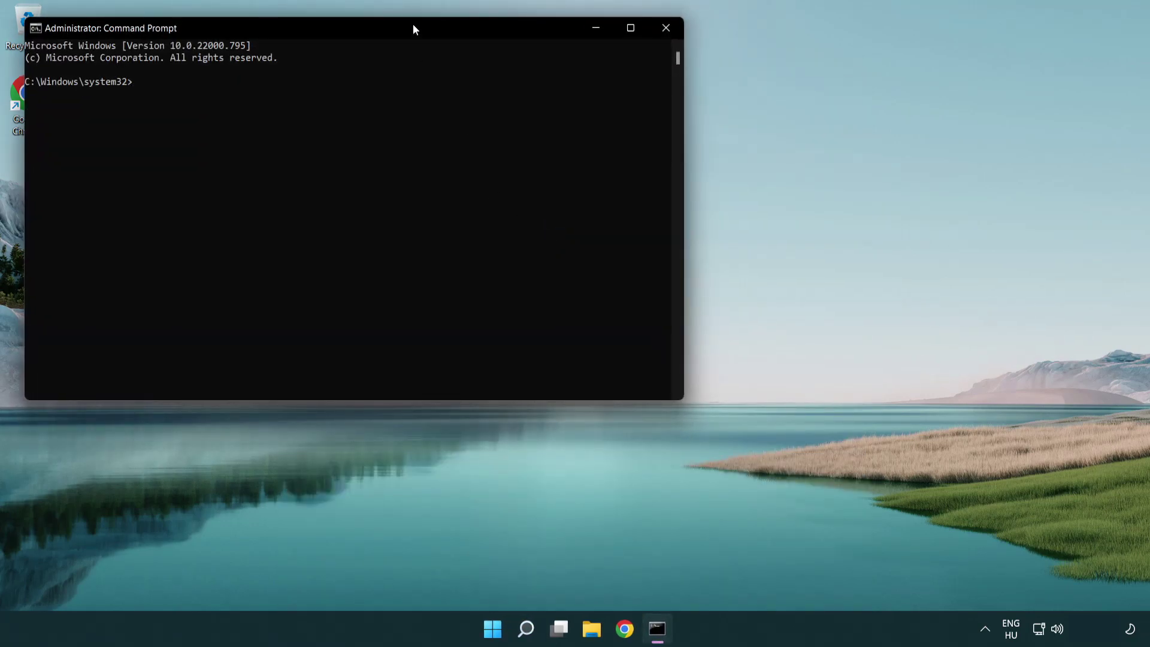
pyautogui.moveTo(412, 24); pyautogui.dragTo(621, 128)
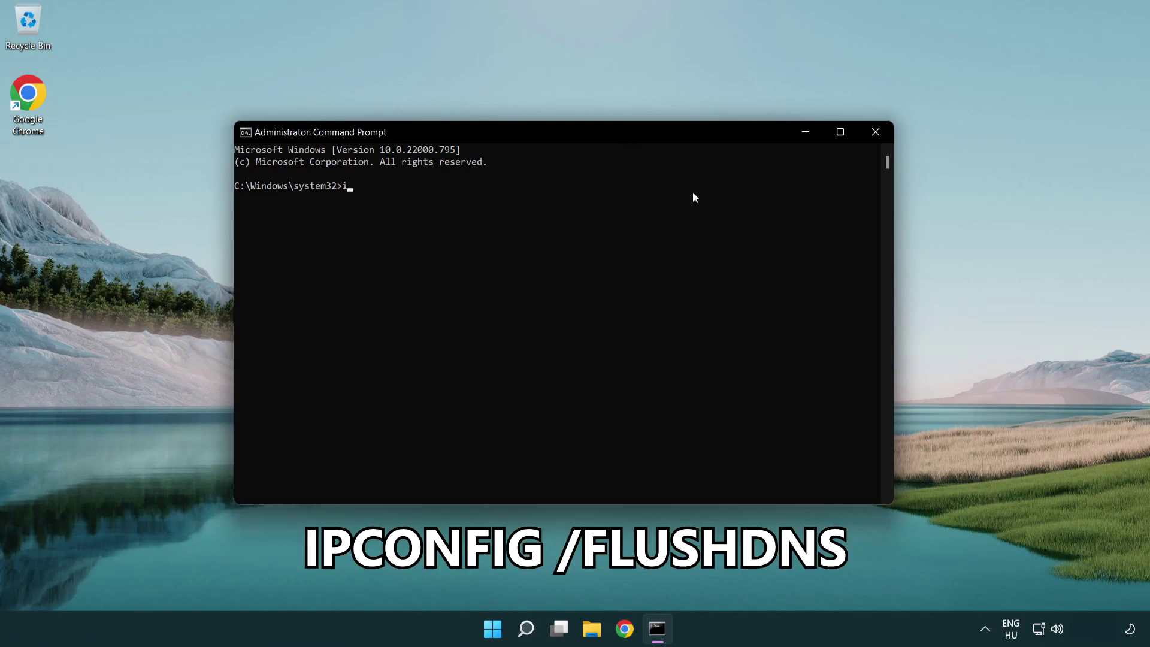
pyautogui.write('ipcon')
pyautogui.write('fig ')
pyautogui.write('/fl')
pyautogui.write('ushdns')
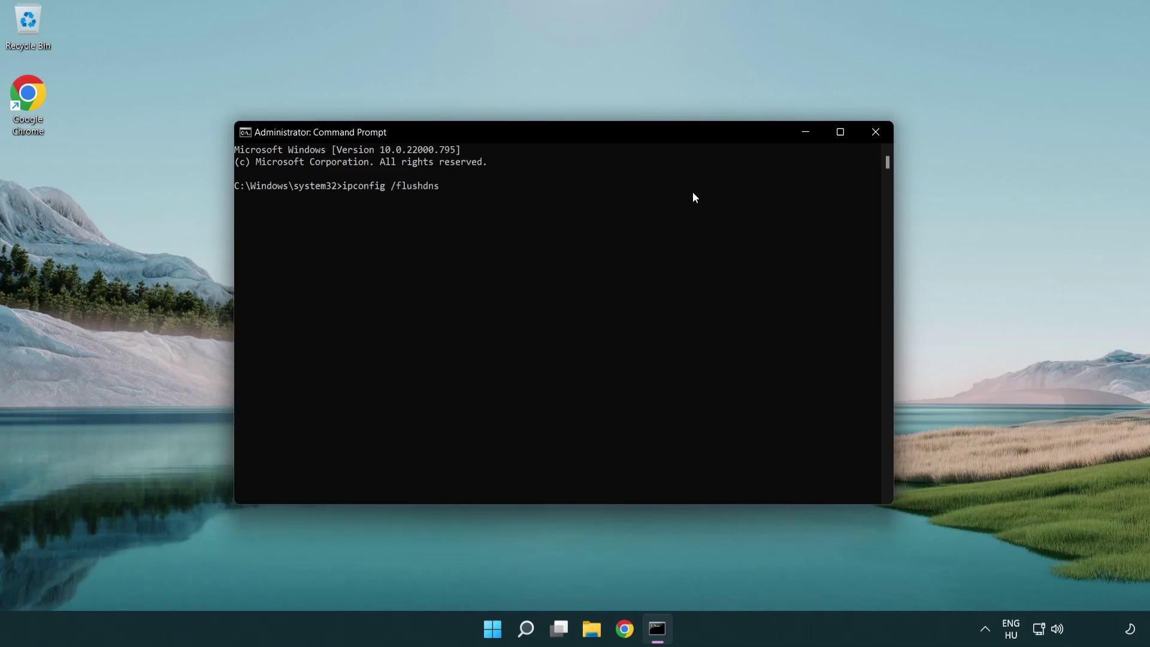
pyautogui.press('Return')
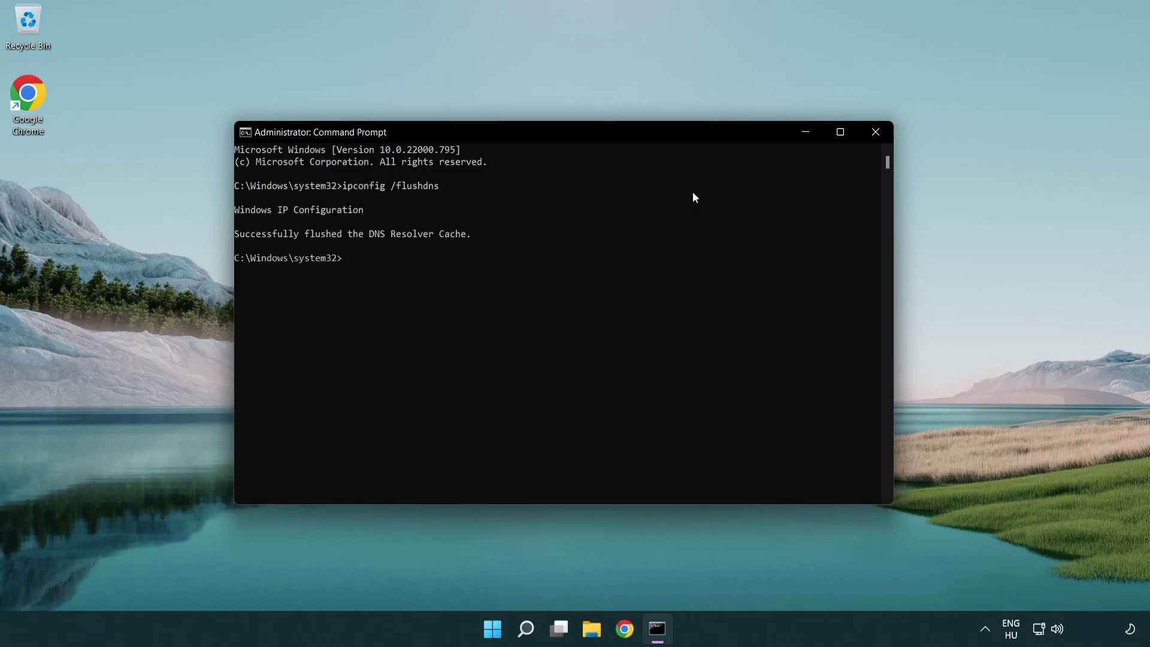
pyautogui.write('ne')
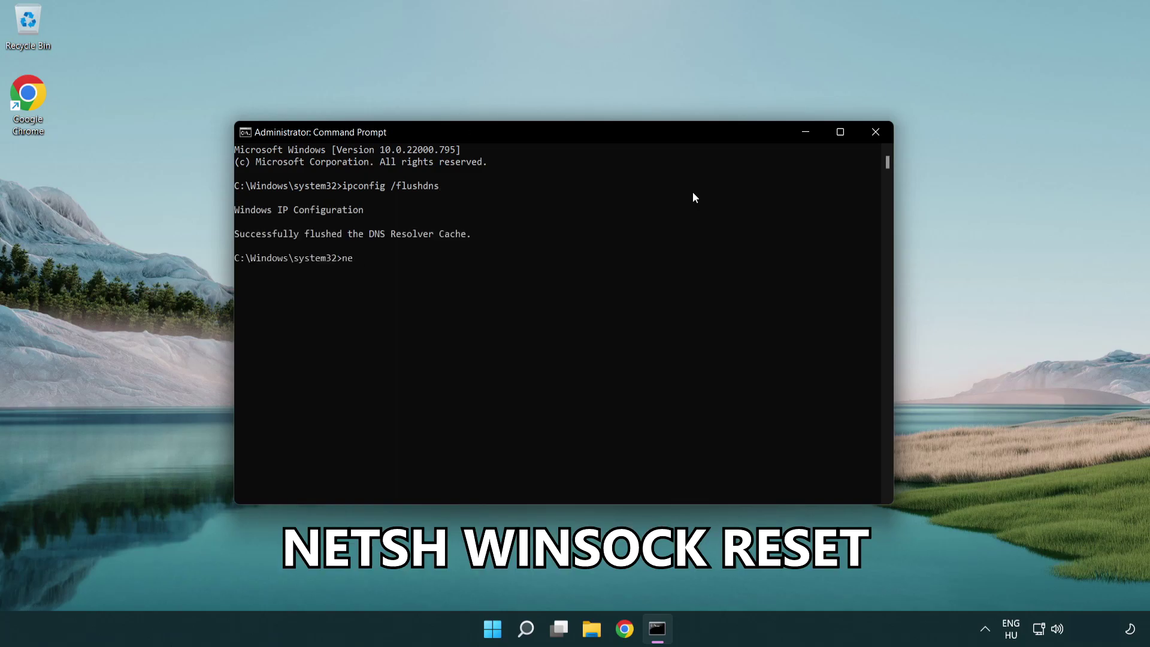
pyautogui.write('tsh winsoc')
pyautogui.write('k reset')
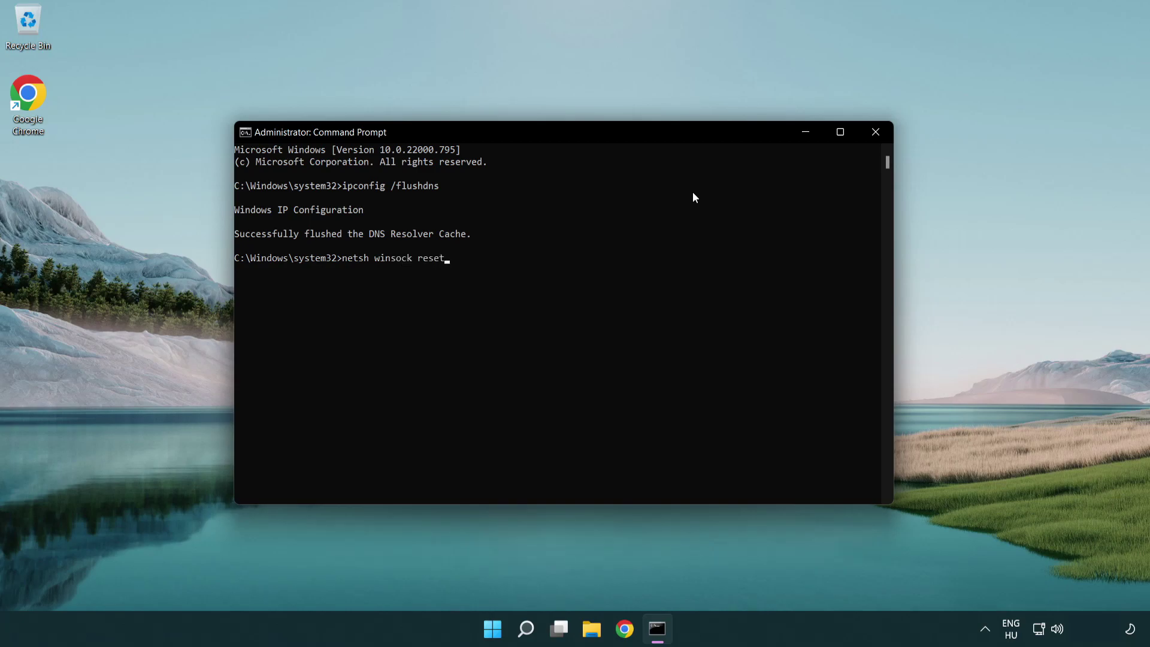
pyautogui.press('Return')
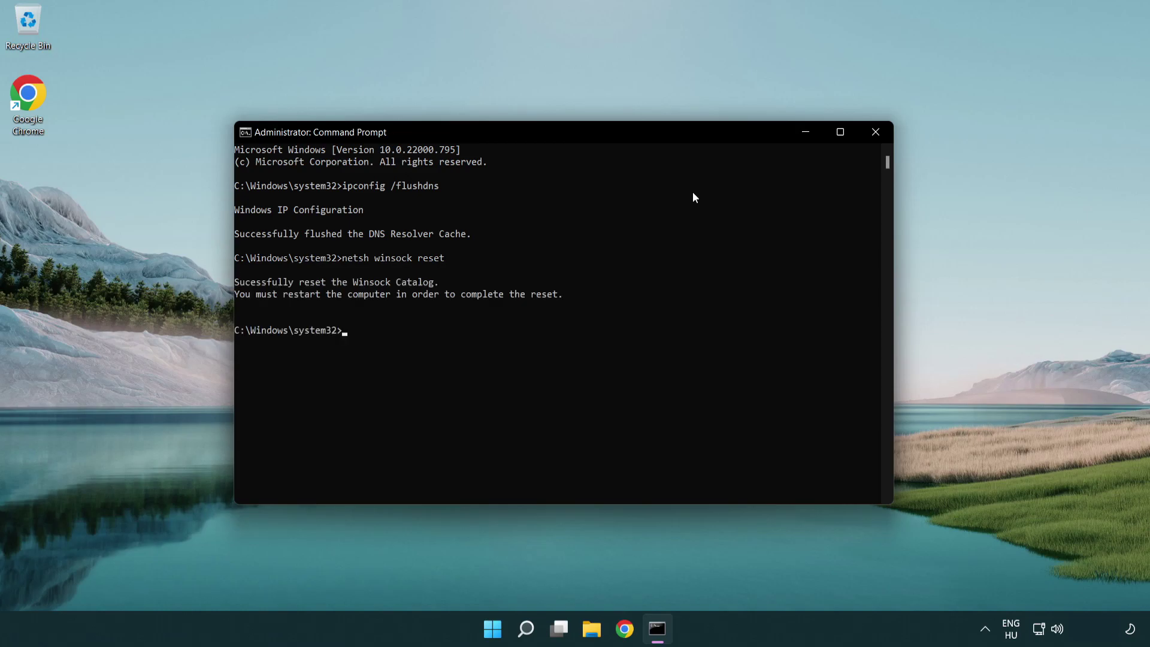
pyautogui.write('exit')
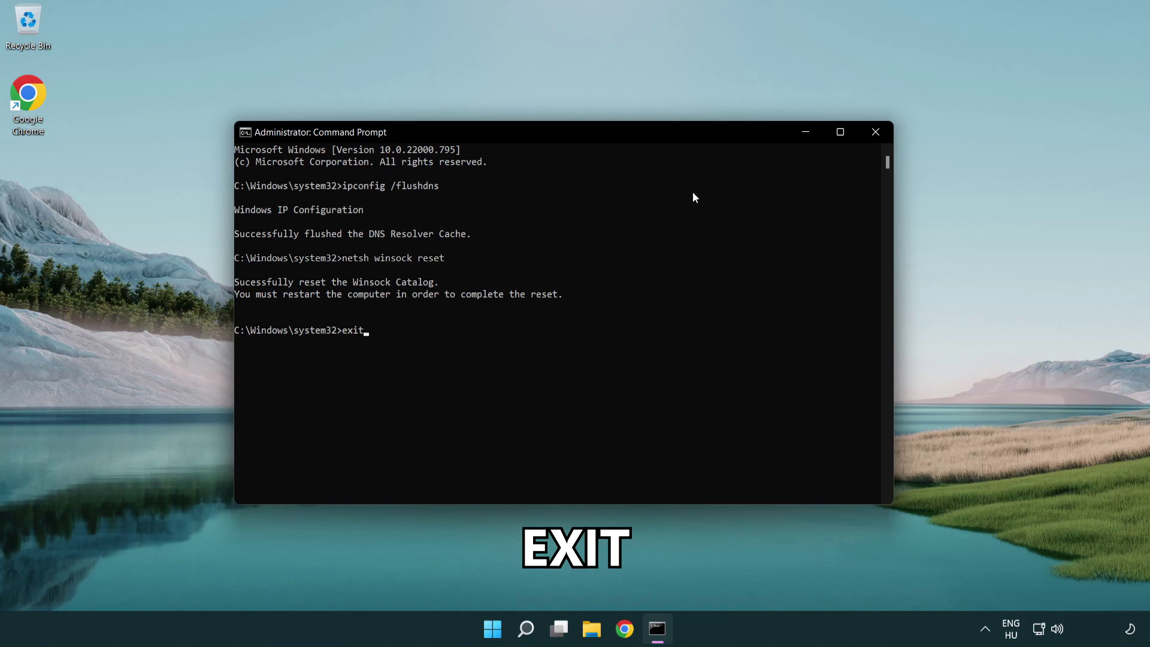
# Exit the console and go to Network and Internet's Advanced network settings from the tray icon.
pyautogui.press('Return')
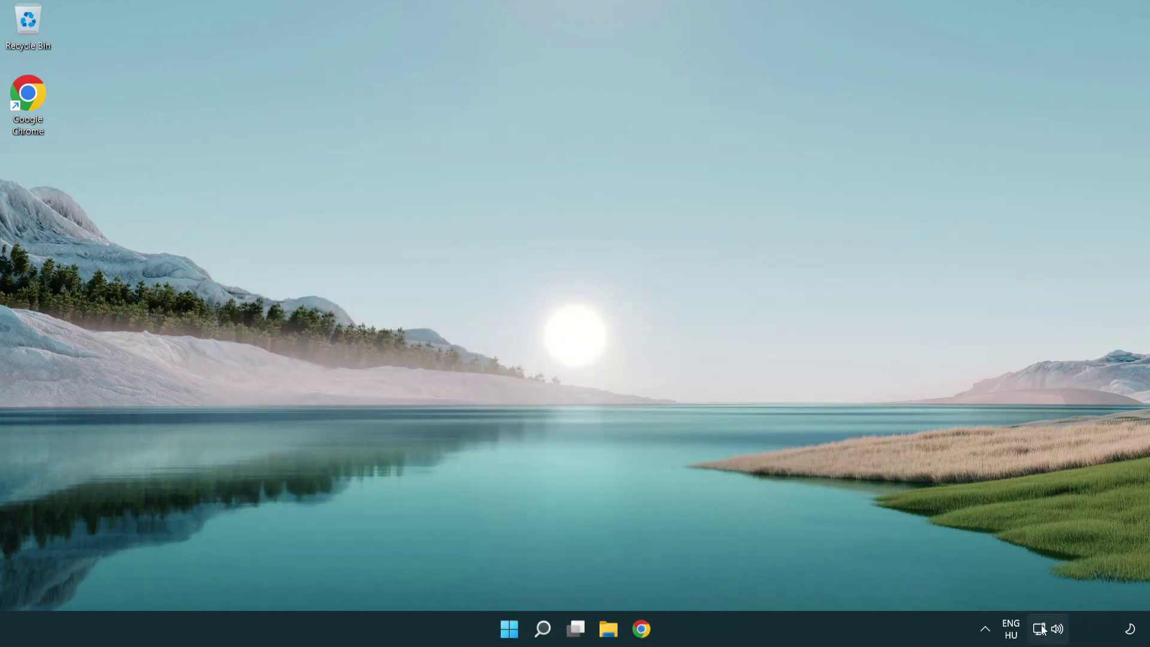
pyautogui.rightClick(1041, 631)
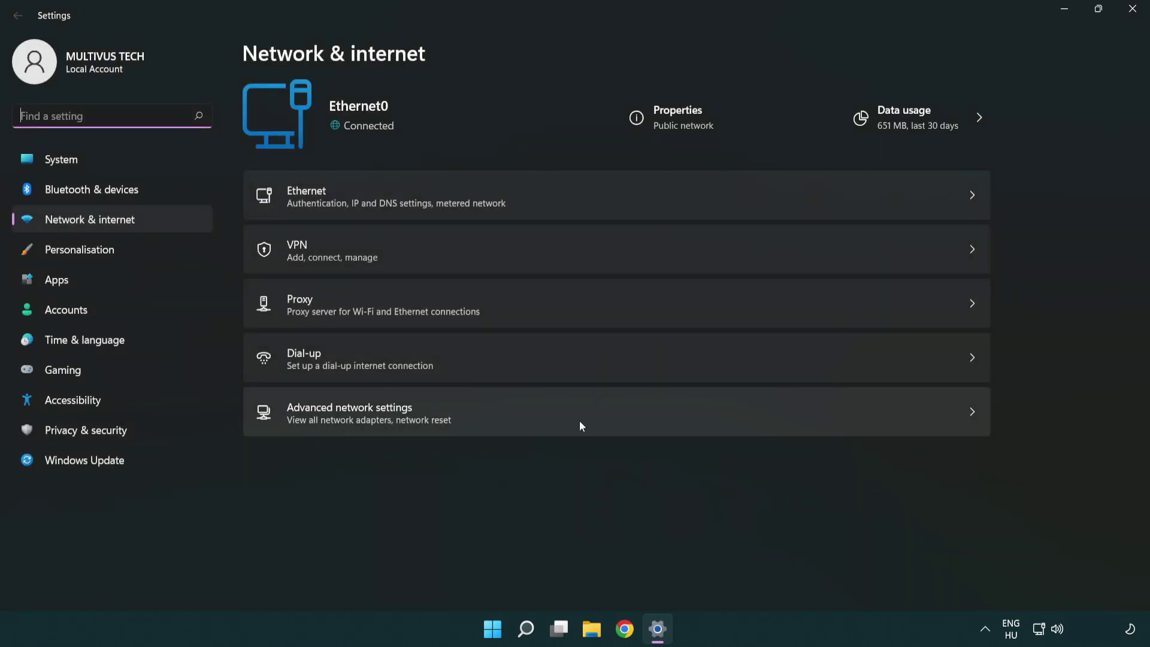
pyautogui.click(618, 420)
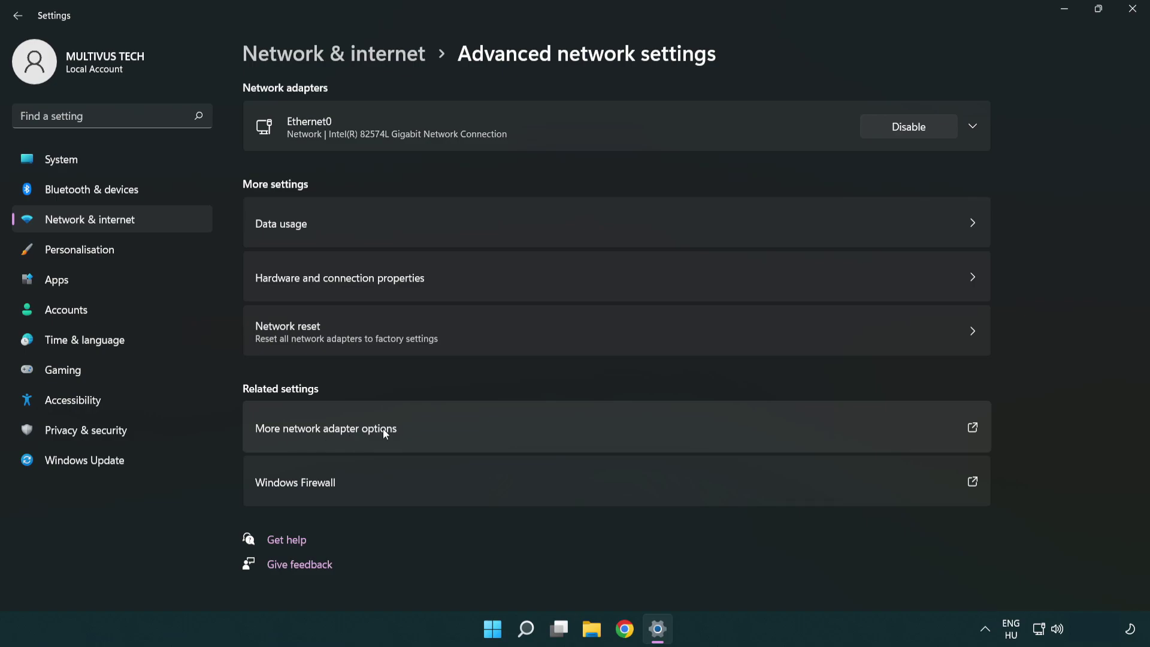
# Open More network adapter options and bring up the Ethernet0 connection's context menu.
pyautogui.click(353, 432)
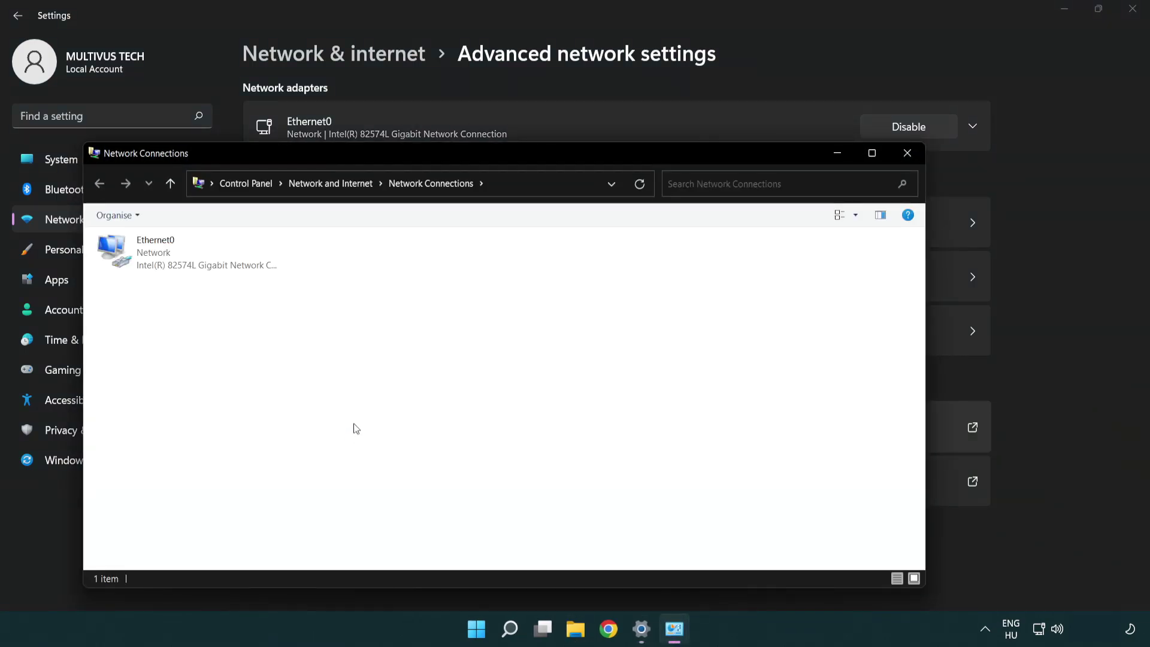
pyautogui.moveTo(419, 163); pyautogui.dragTo(502, 91)
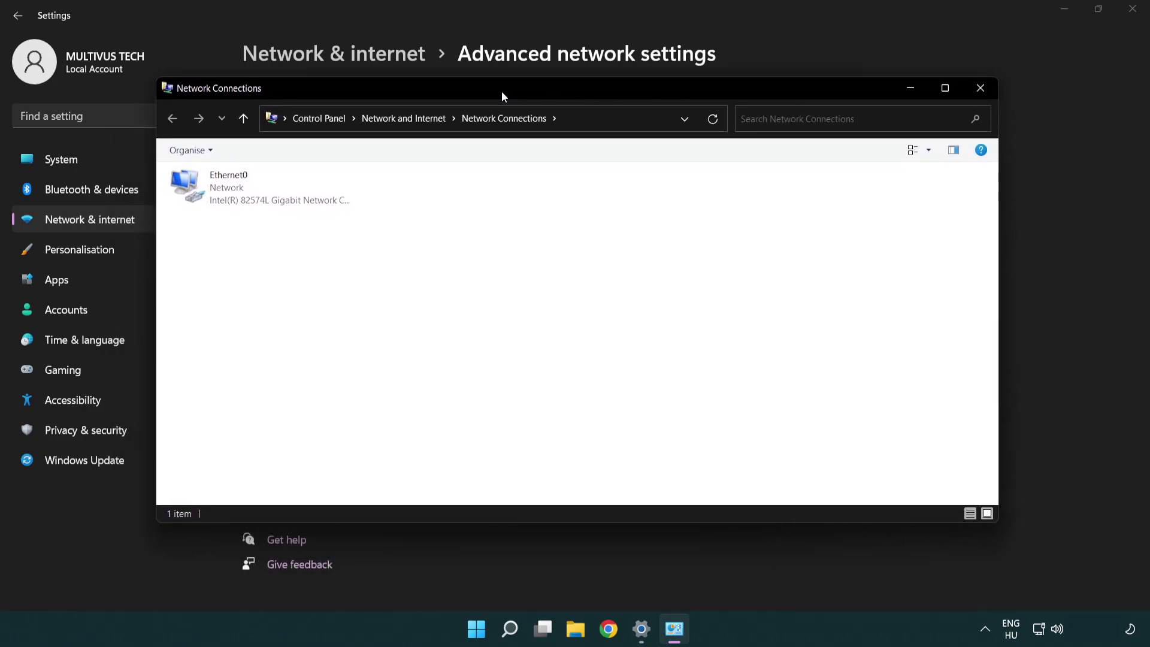
pyautogui.click(234, 185)
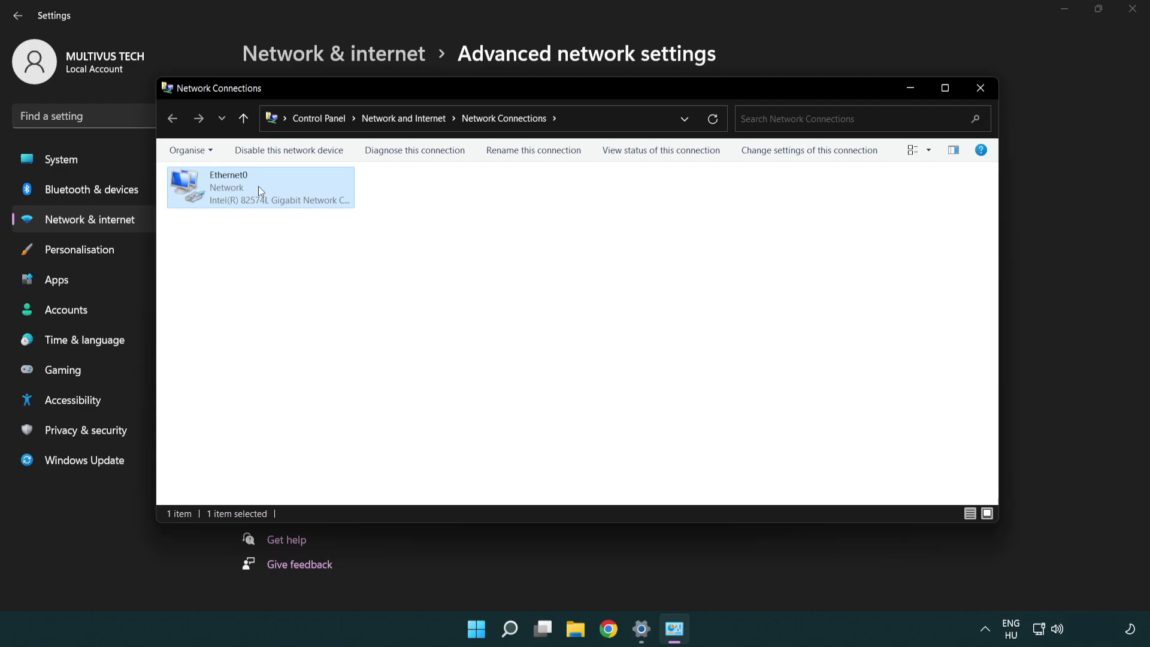
pyautogui.rightClick(258, 187)
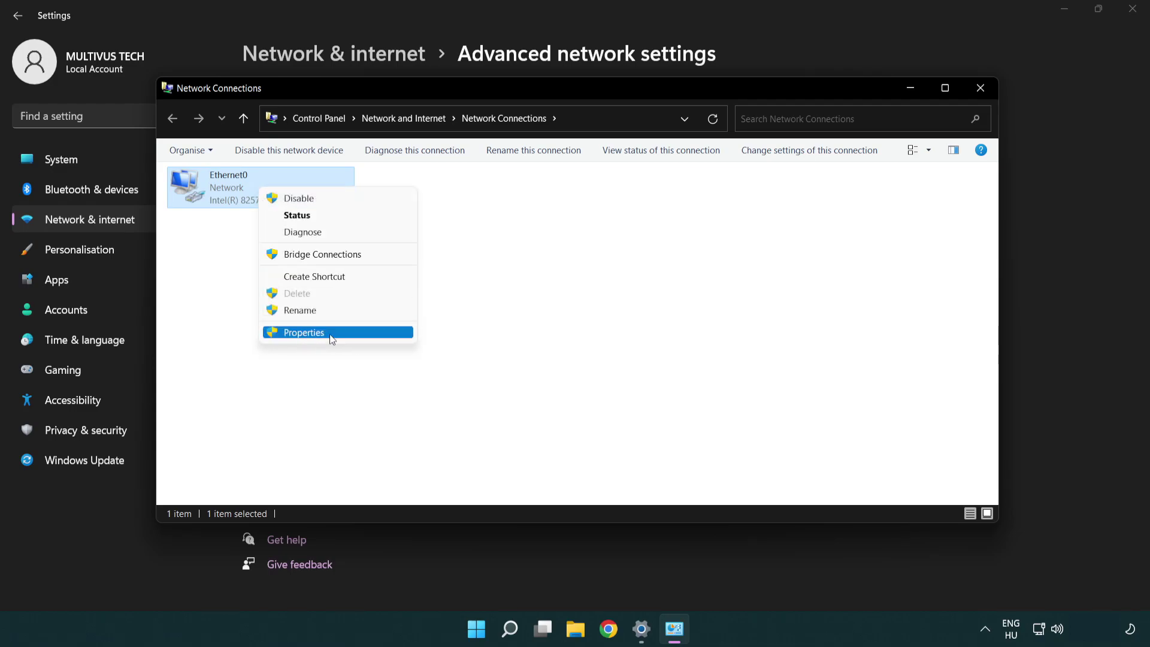
# Open Ethernet0 Properties and select Internet Protocol Version 4 (TCP/IPv4).
pyautogui.click(348, 336)
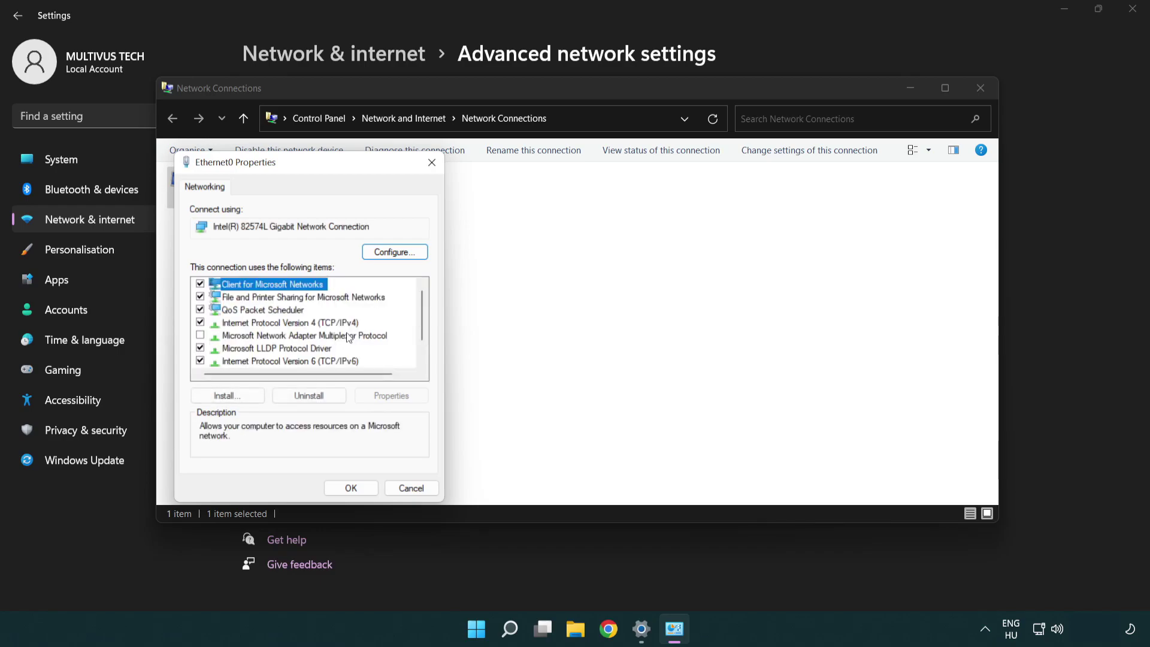
pyautogui.moveTo(294, 170); pyautogui.dragTo(558, 152)
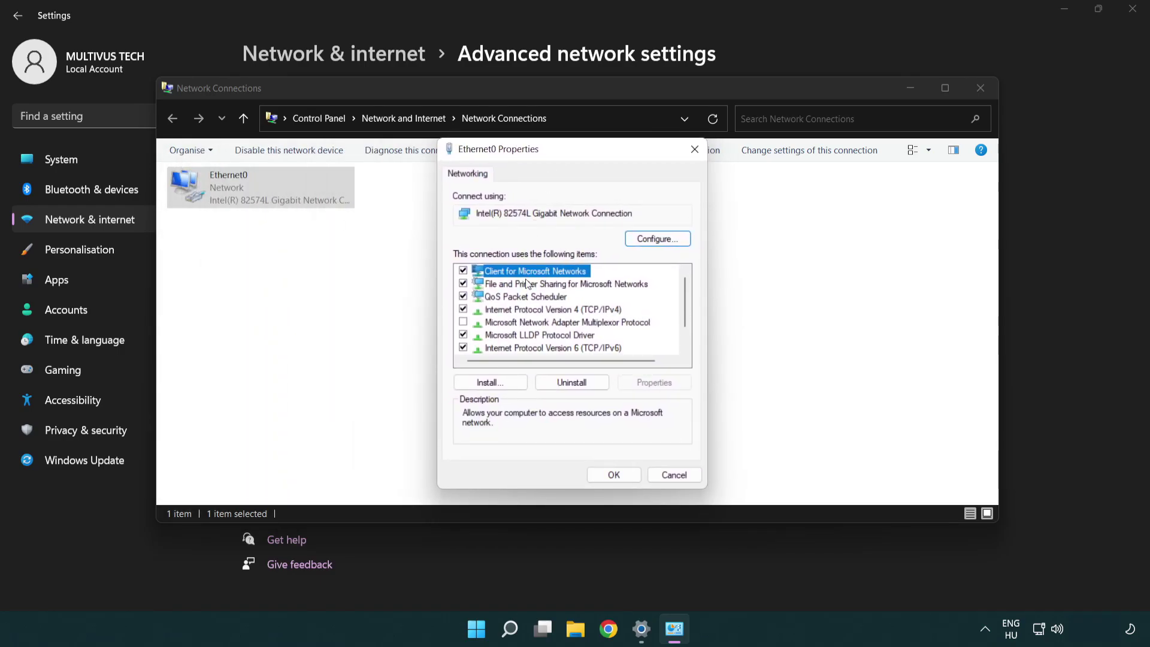
pyautogui.click(528, 310)
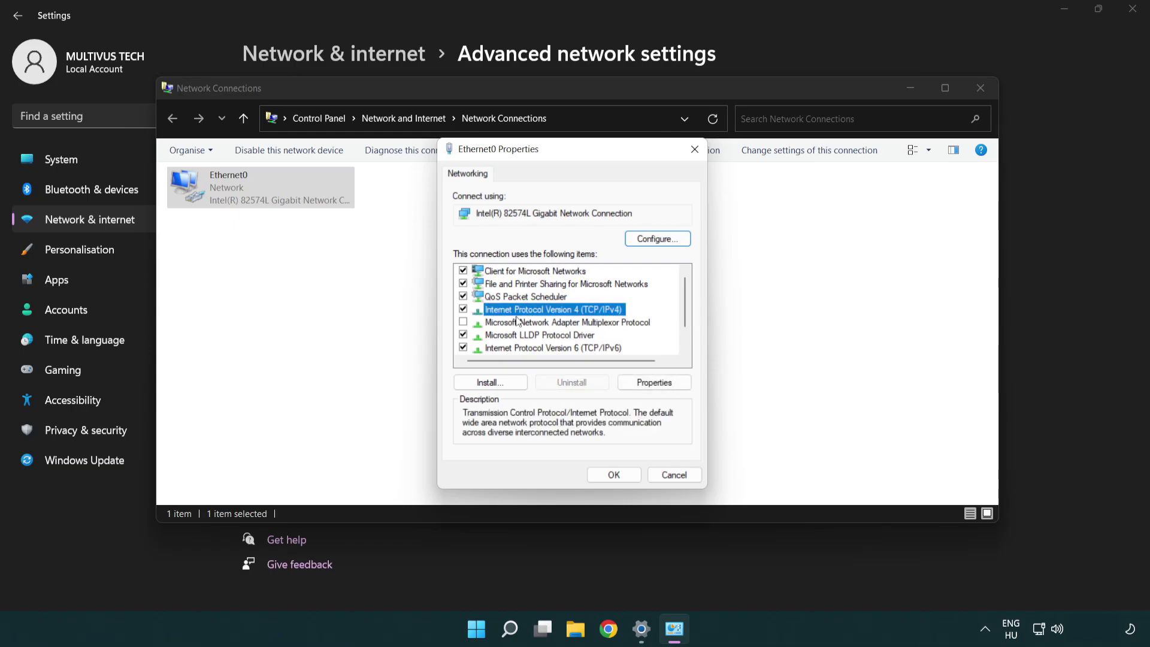
# In IPv4 Properties, set manual DNS servers 8.8.8.8 preferred and 8.8.4.4 alternative.
pyautogui.click(655, 389)
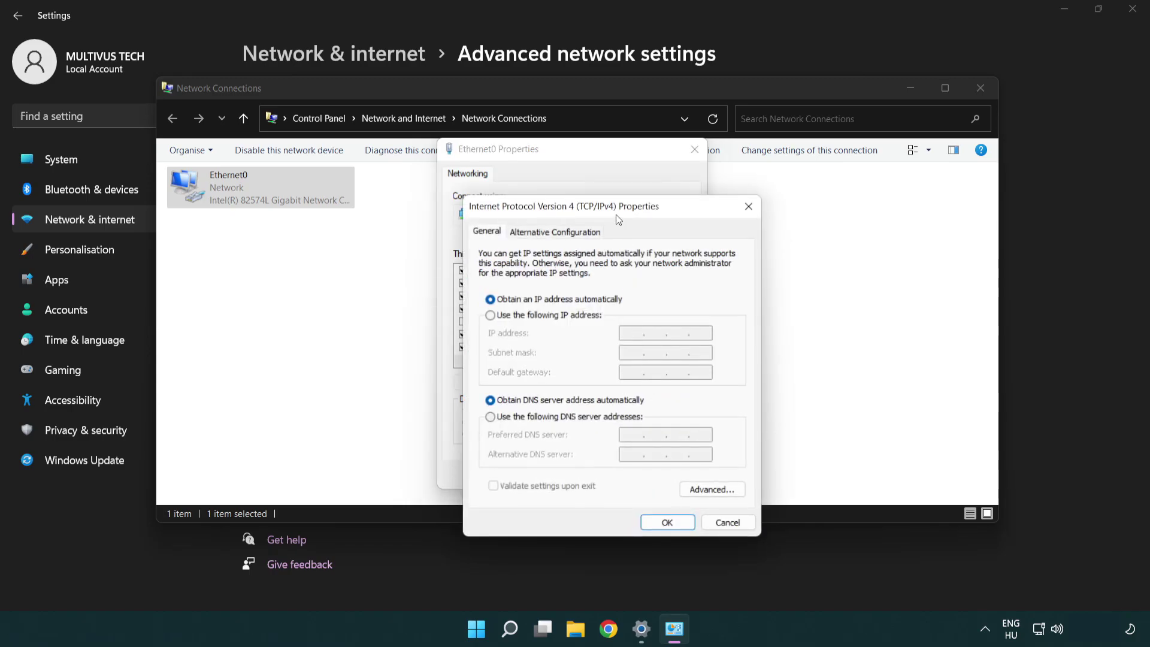
pyautogui.moveTo(617, 218); pyautogui.dragTo(576, 164)
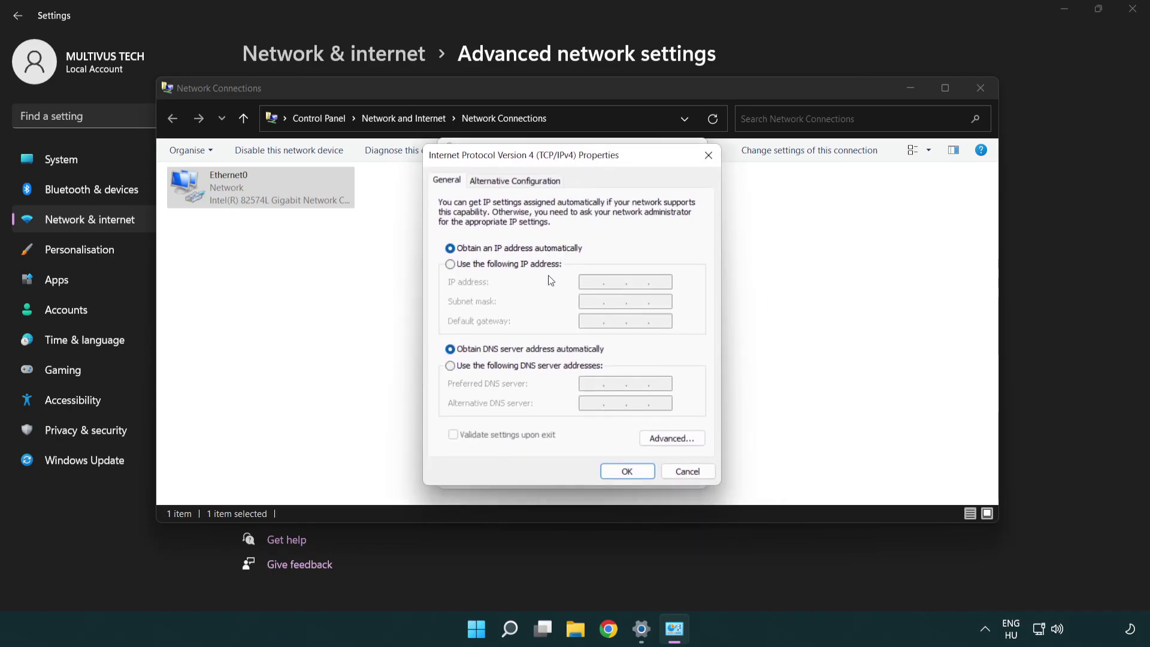
pyautogui.click(471, 368)
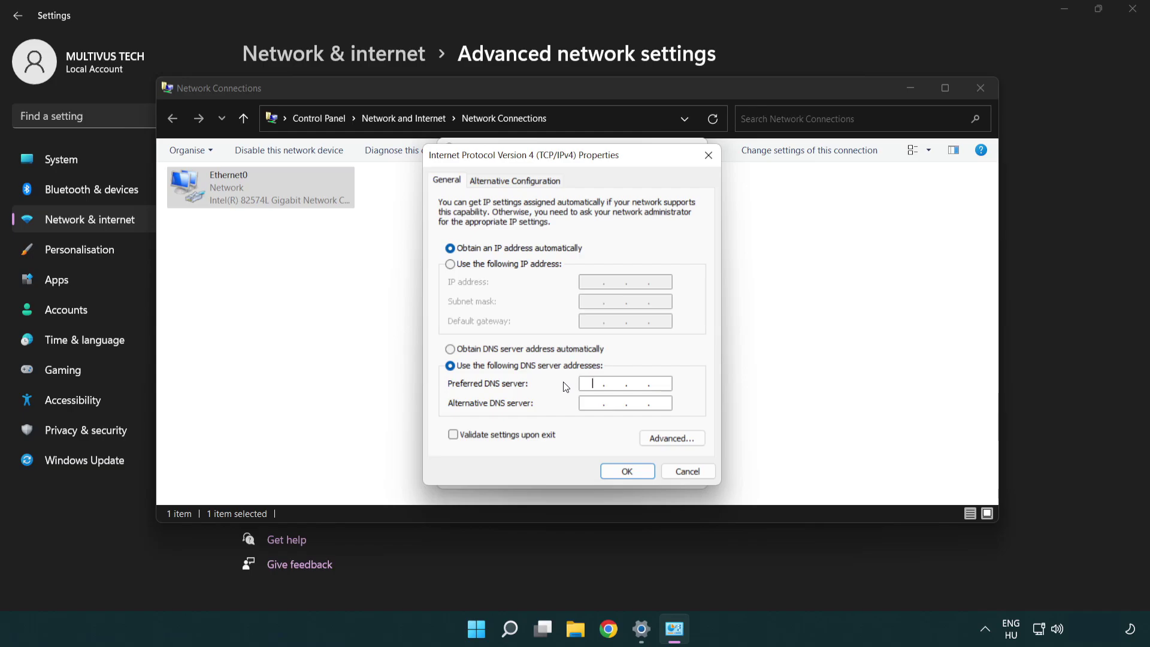
pyautogui.write('8.8.')
pyautogui.write('8.8')
pyautogui.click(589, 403)
pyautogui.write('8.')
pyautogui.write('8.4.4')
# Confirm the DNS change with OK, then close Ethernet0 Properties, Network Connections and Settings.
pyautogui.click(626, 471)
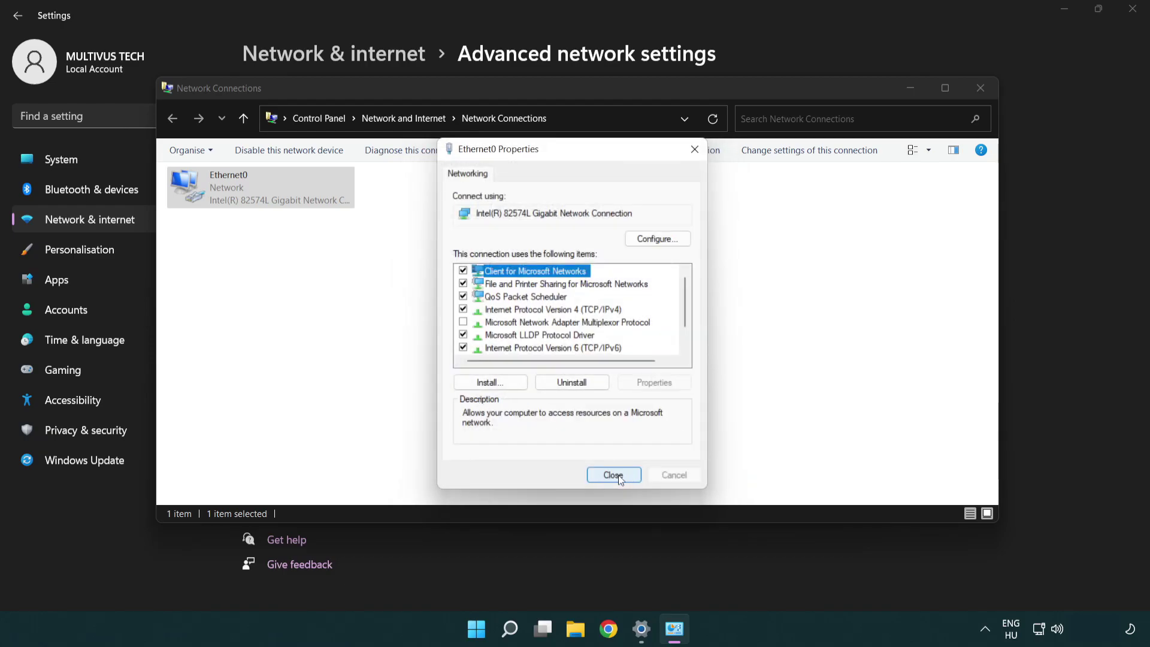
pyautogui.click(614, 474)
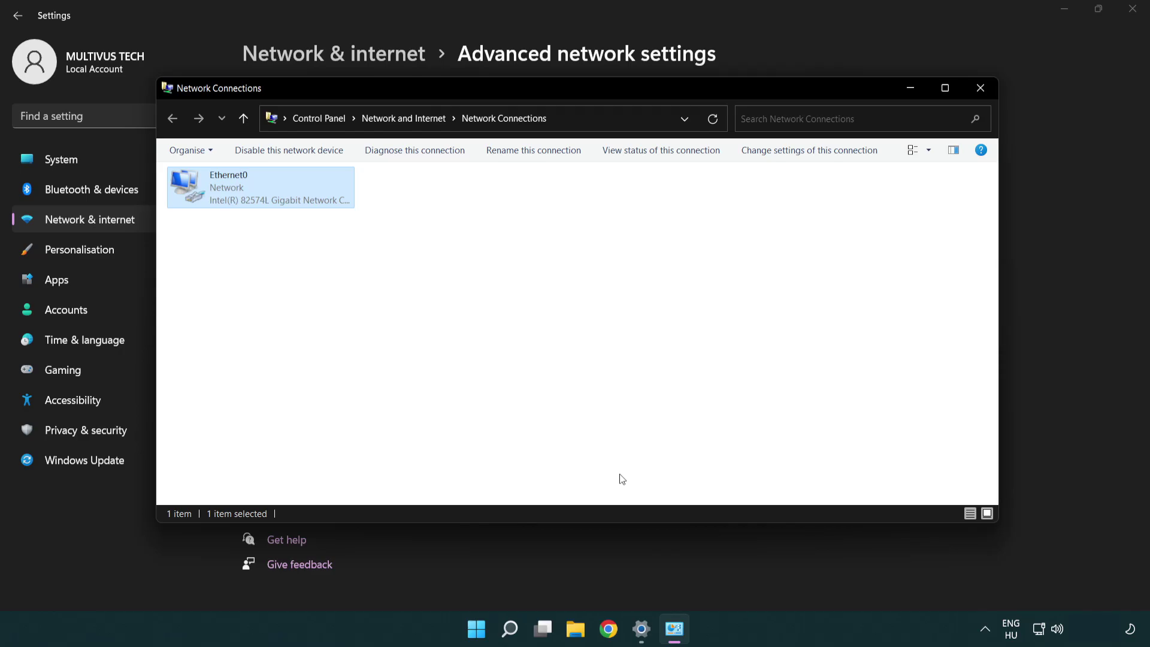
pyautogui.click(980, 90)
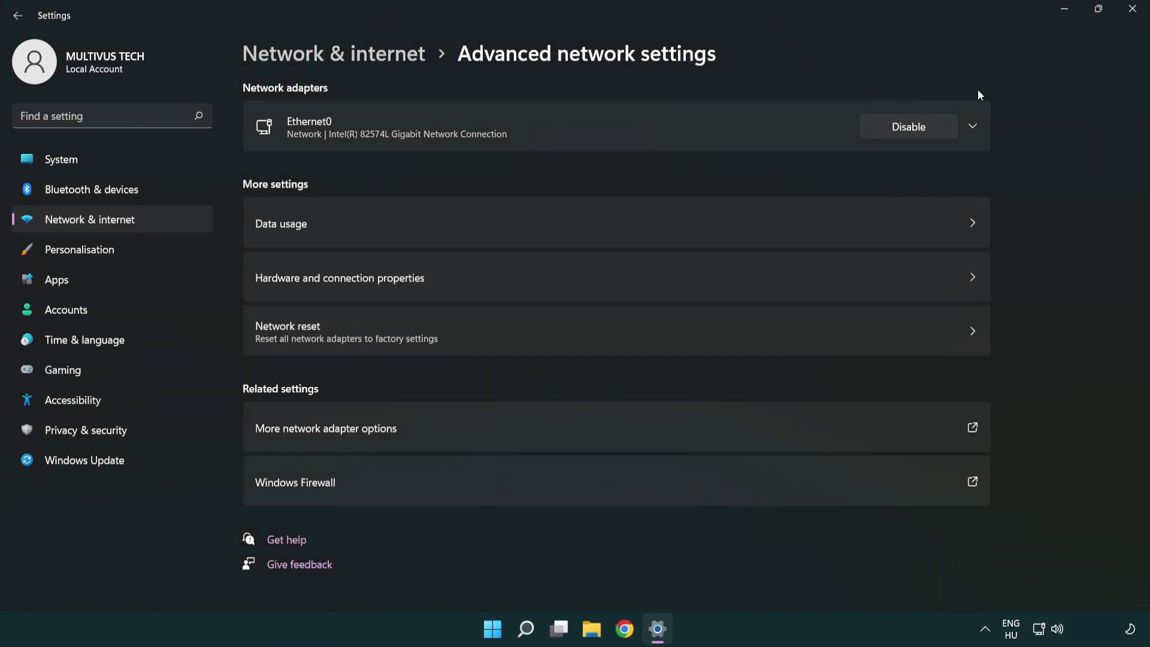
pyautogui.click(1133, 15)
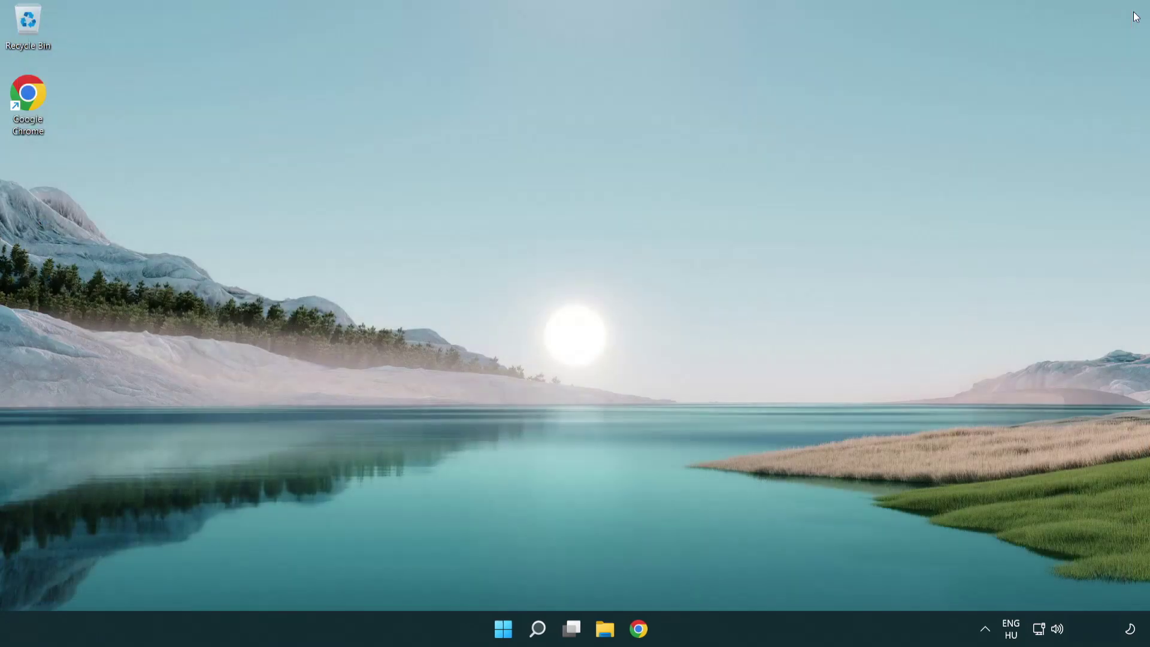
pyautogui.click(508, 627)
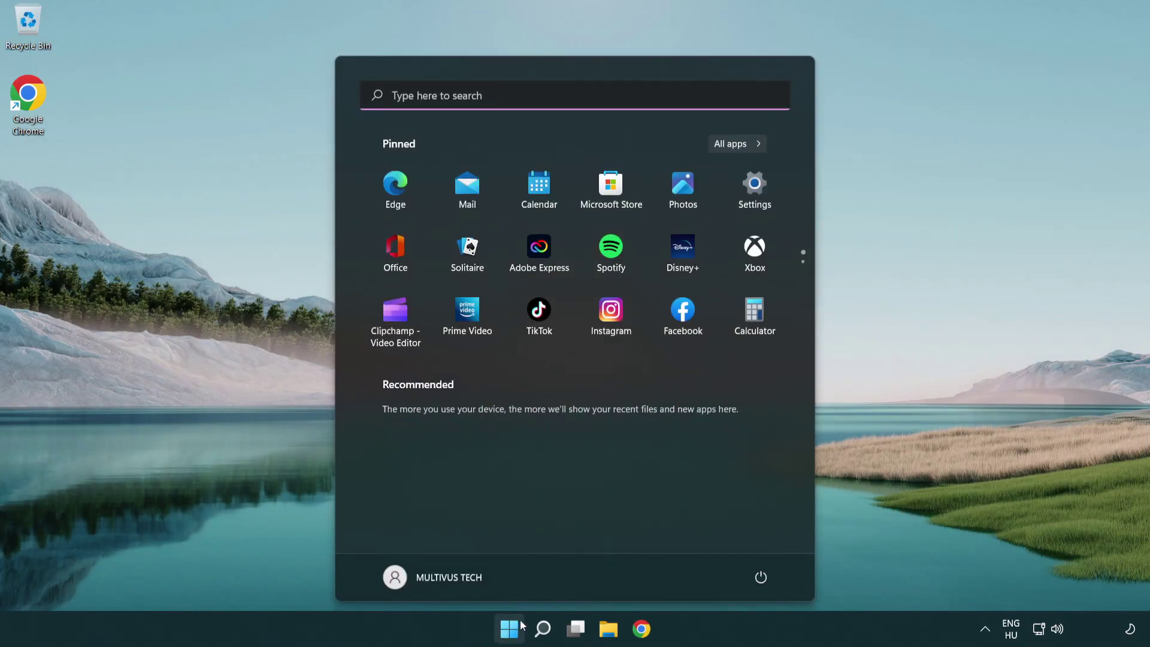
pyautogui.click(764, 580)
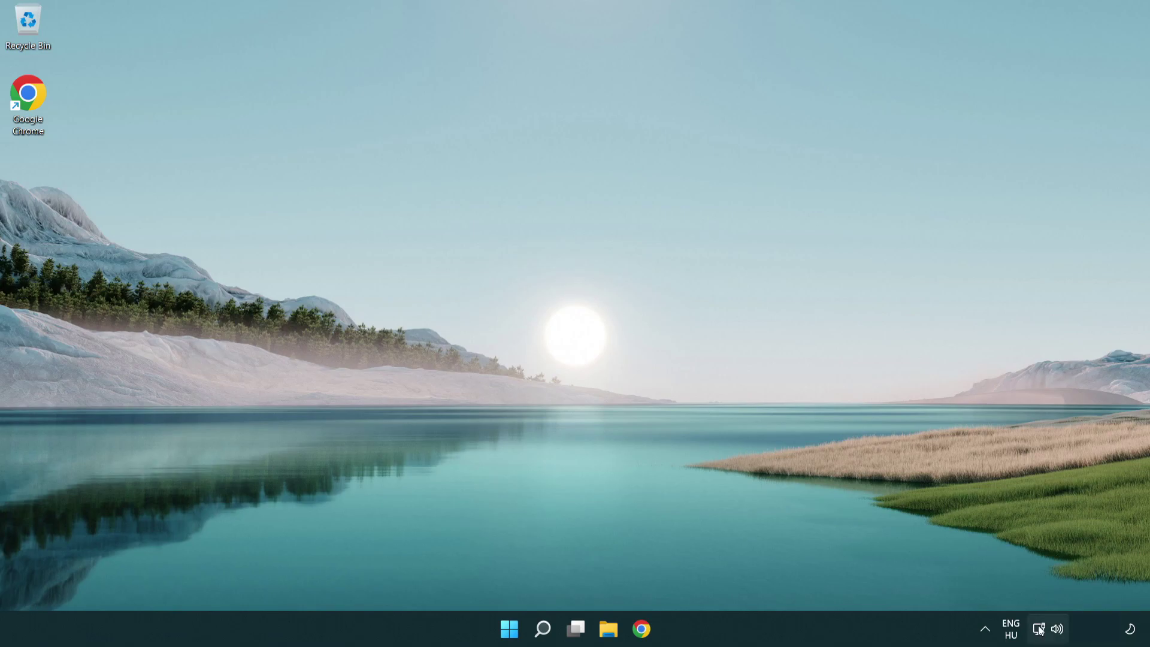
# From the network tray icon, reopen Network and Internet's Advanced network settings.
pyautogui.rightClick(1039, 629)
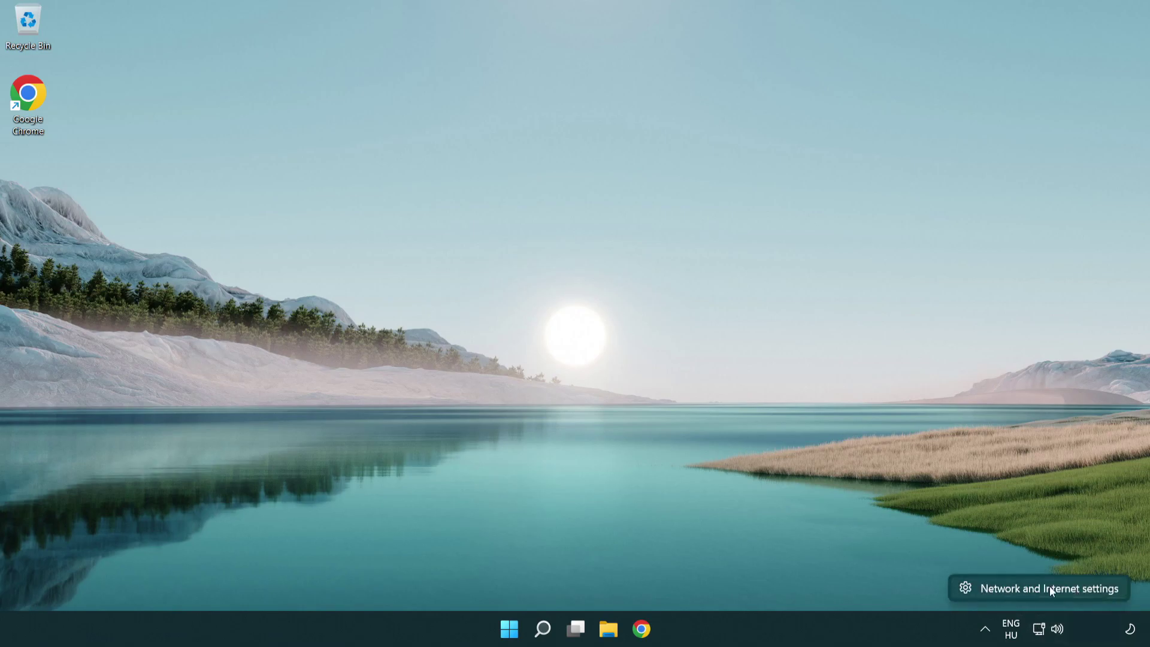
pyautogui.click(1051, 588)
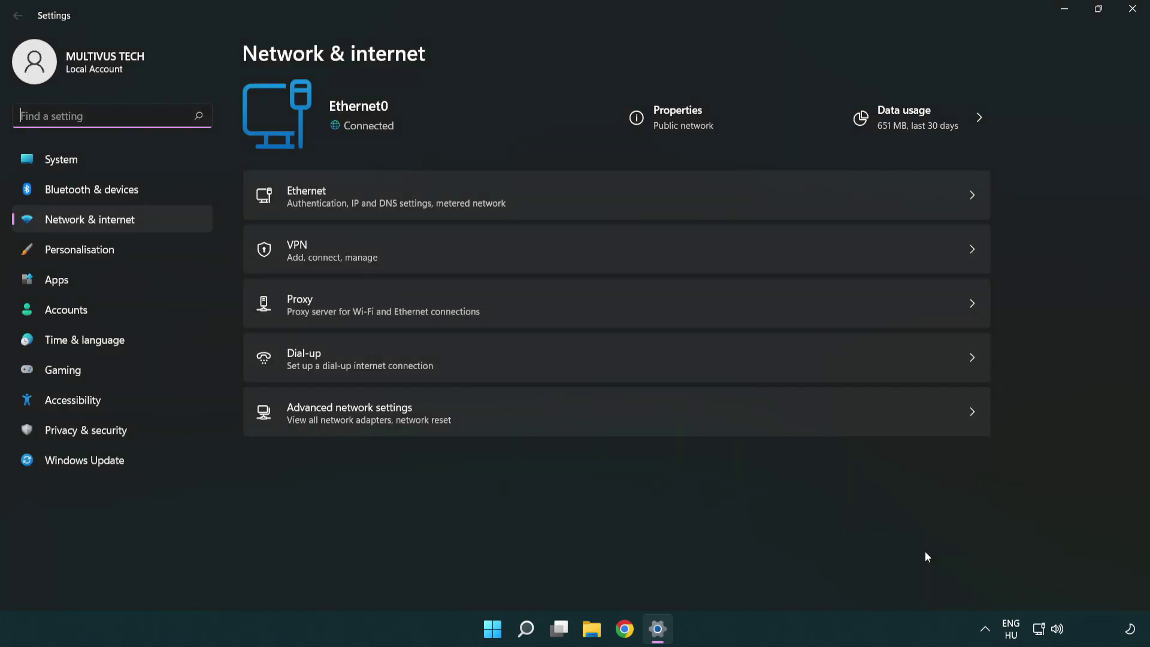
pyautogui.click(521, 414)
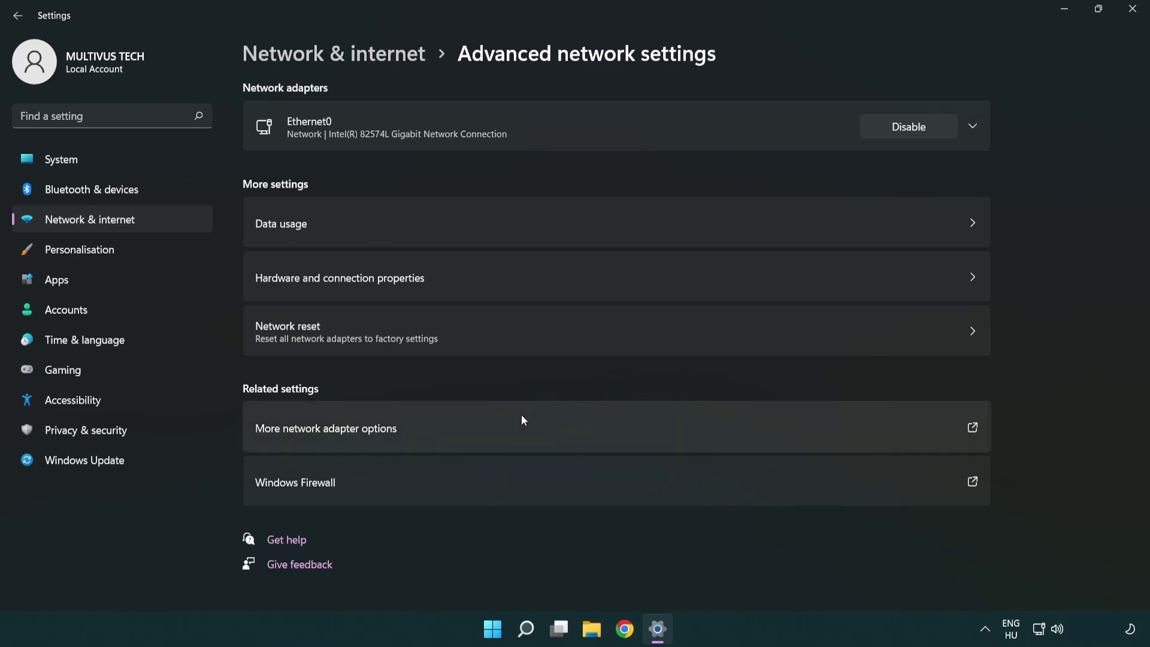
# Run Network reset with Reset now, confirm Yes, dismiss the sign-out warning and close Settings.
pyautogui.click(518, 341)
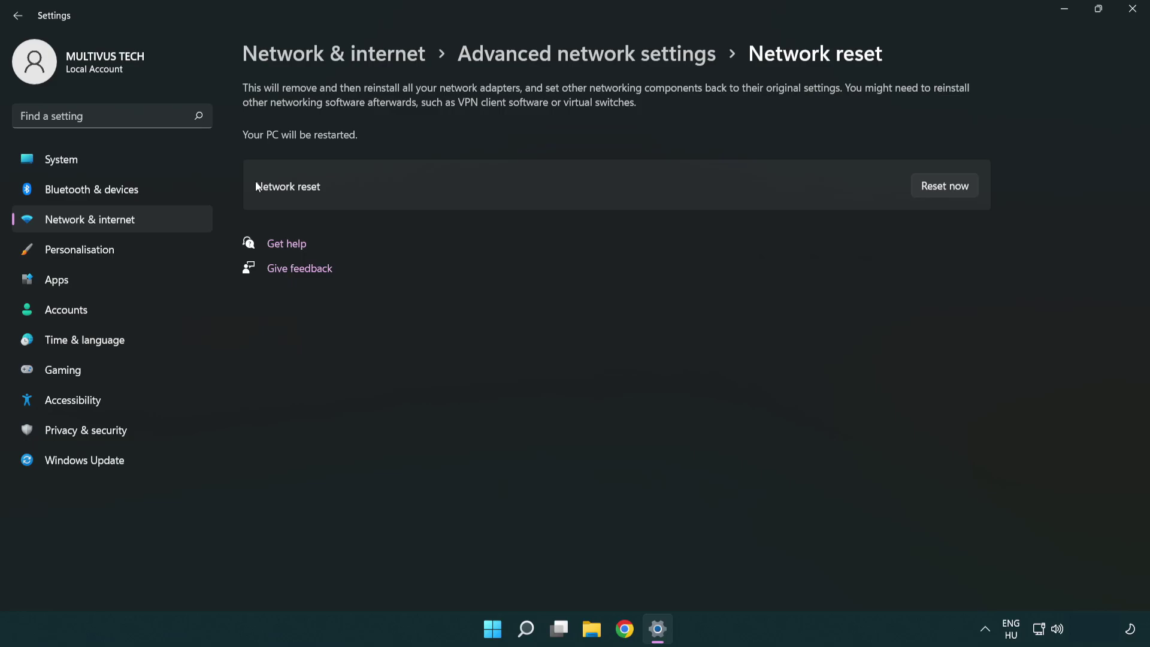
pyautogui.click(955, 187)
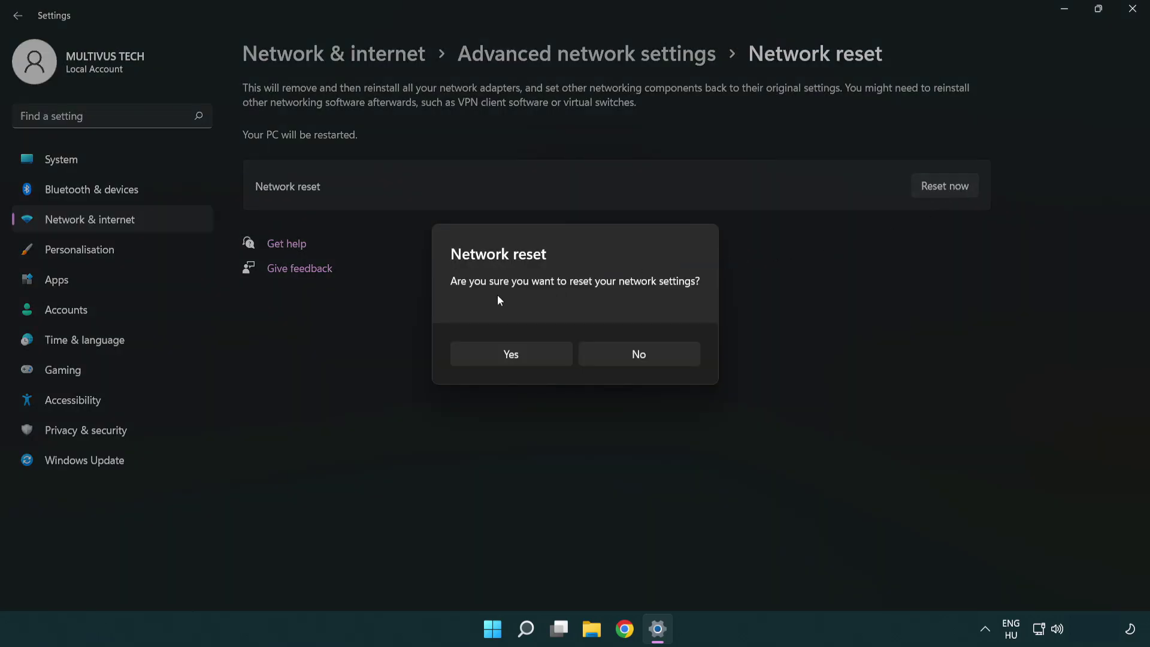
pyautogui.click(520, 360)
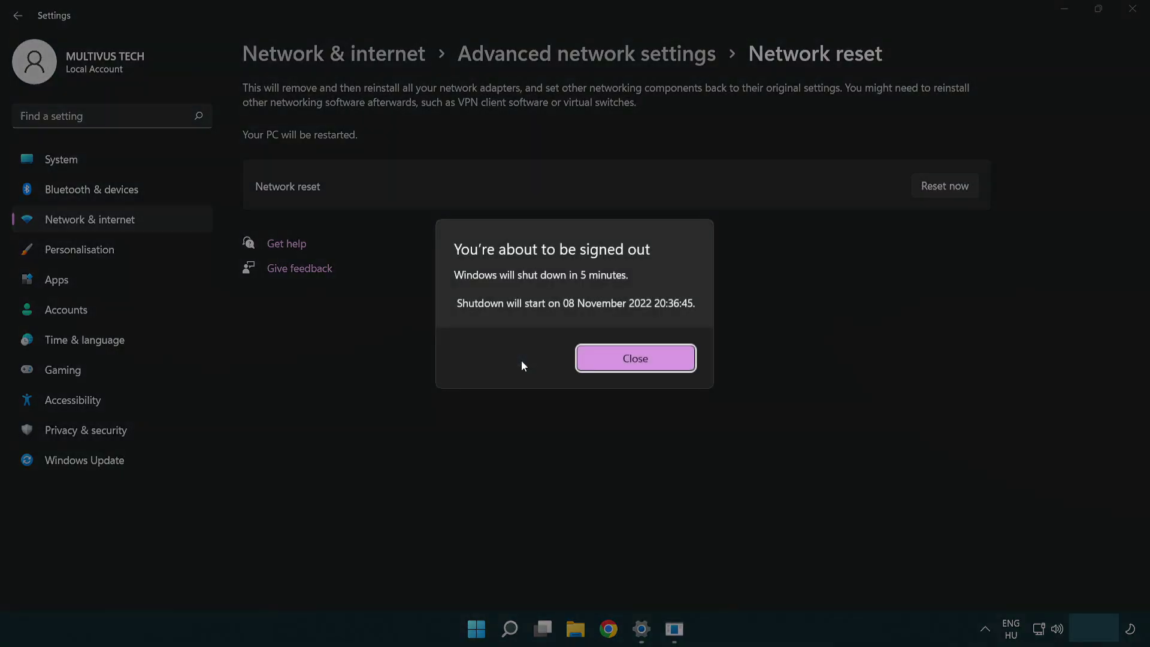
pyautogui.click(652, 357)
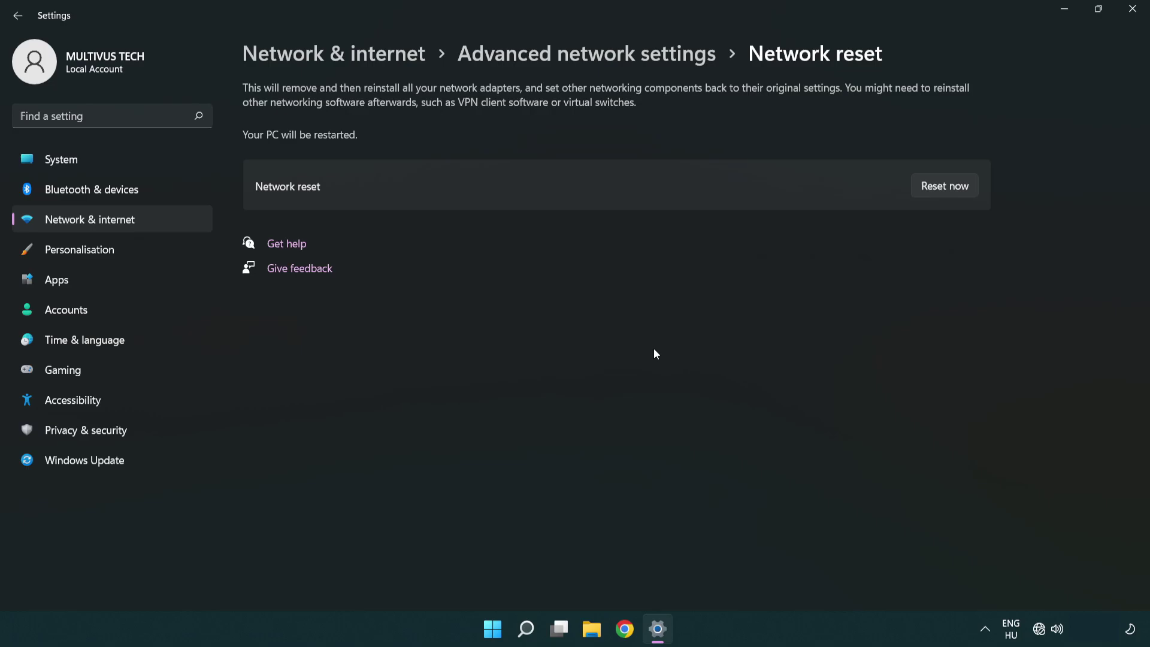
pyautogui.click(1132, 10)
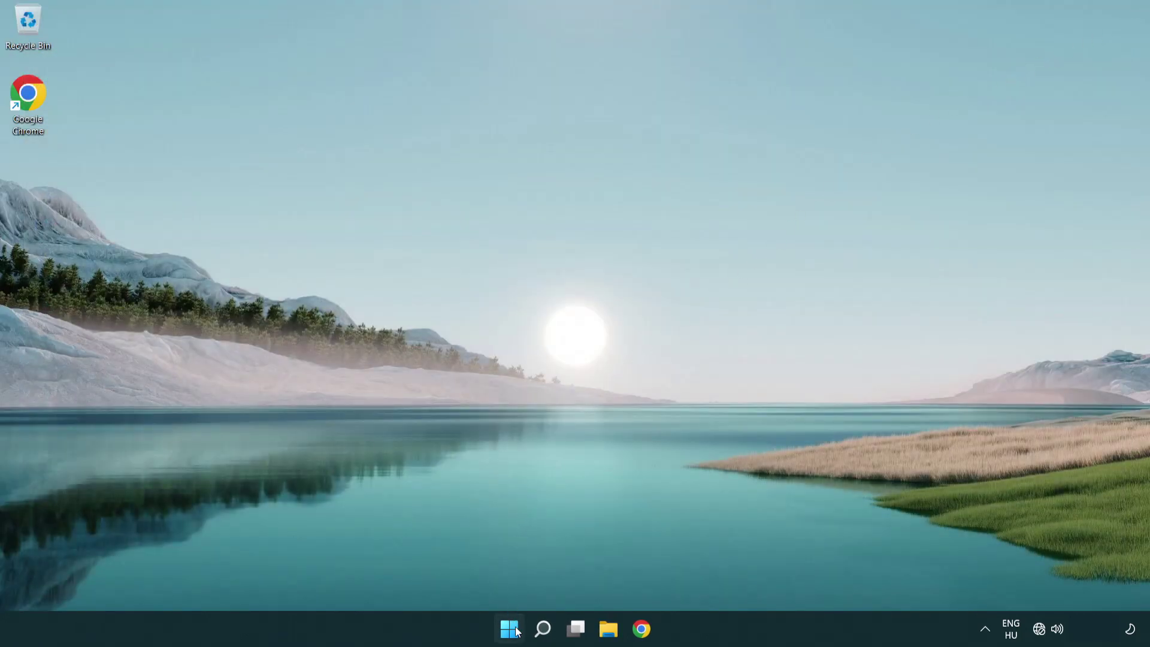
# Open Start and its power menu showing Sleep, Shut down and Restart.
pyautogui.click(510, 628)
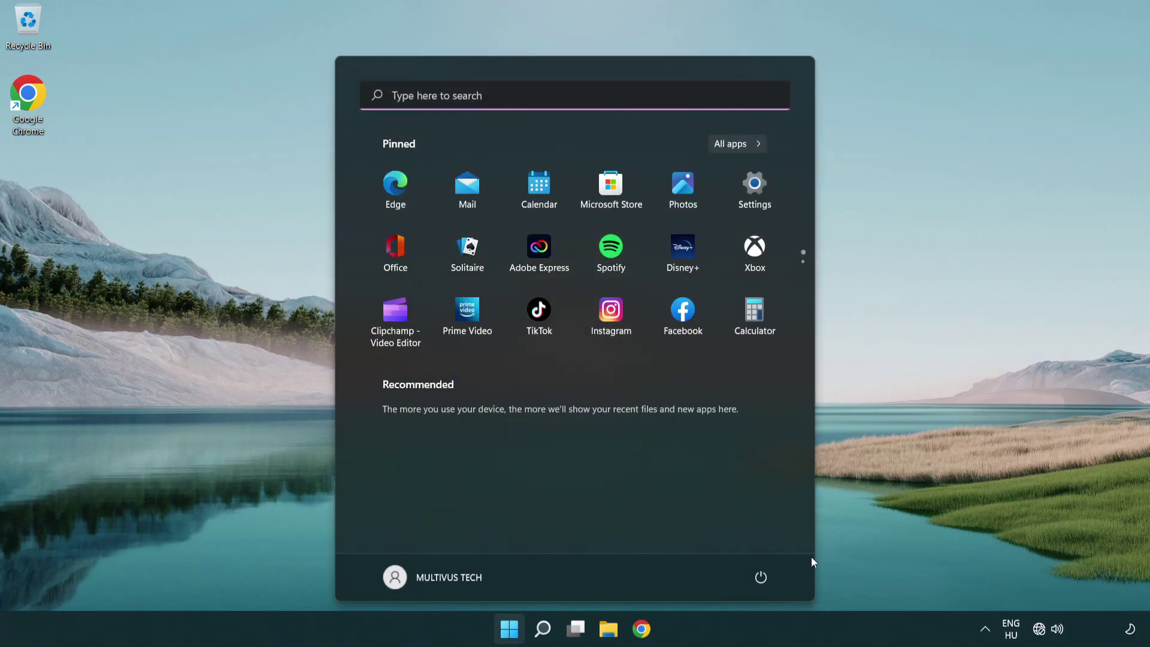
pyautogui.click(760, 577)
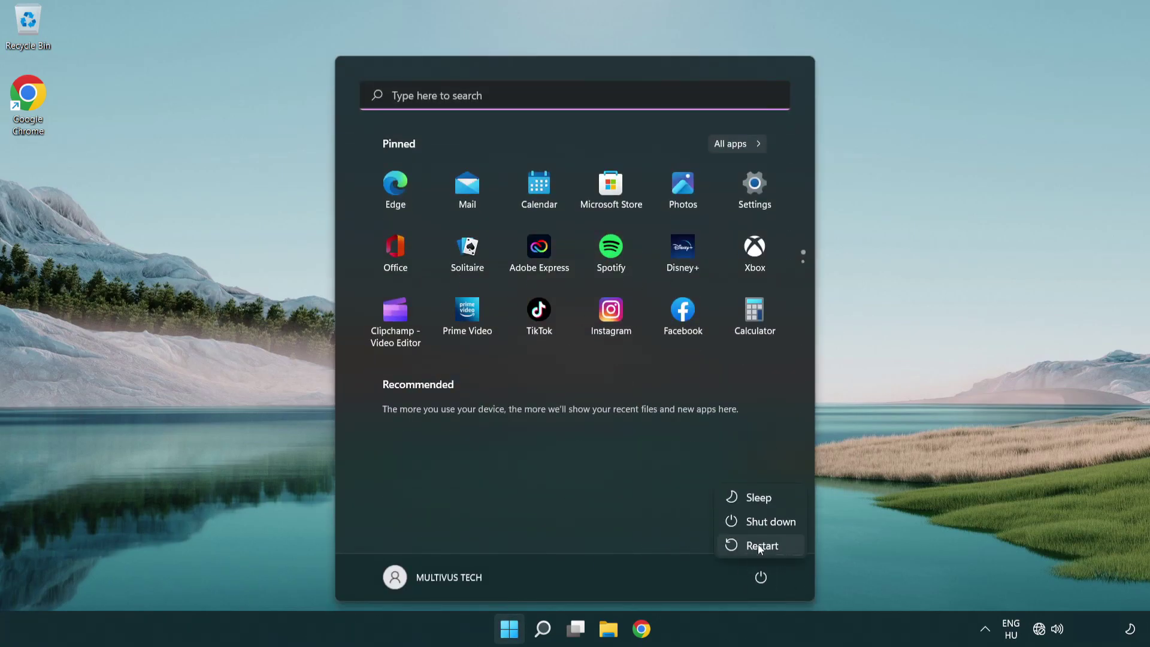